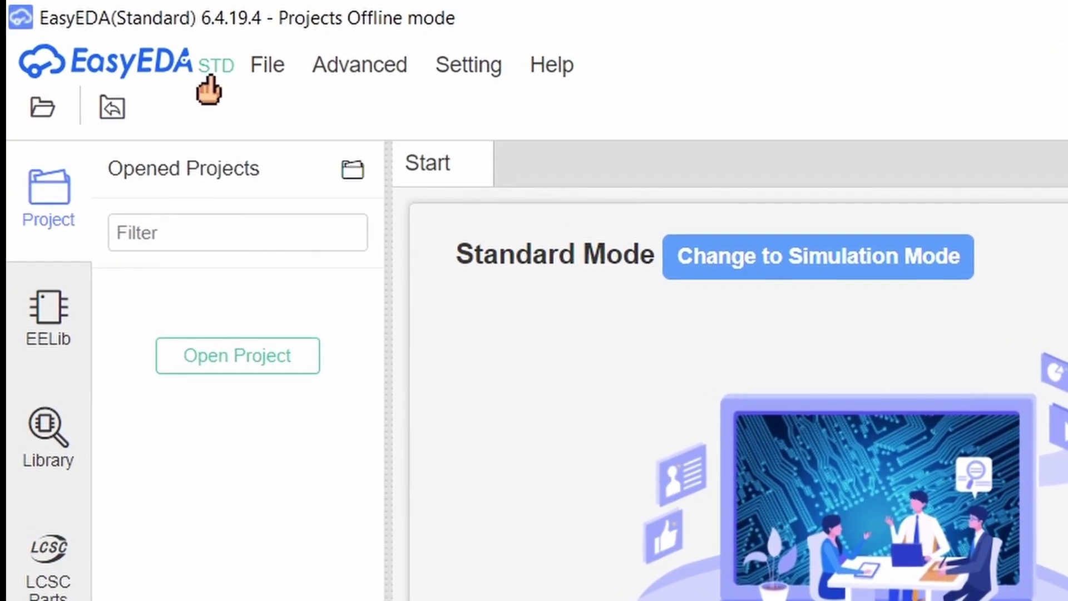
# - Create a new project titled testSTD
pyautogui.click(263, 63)
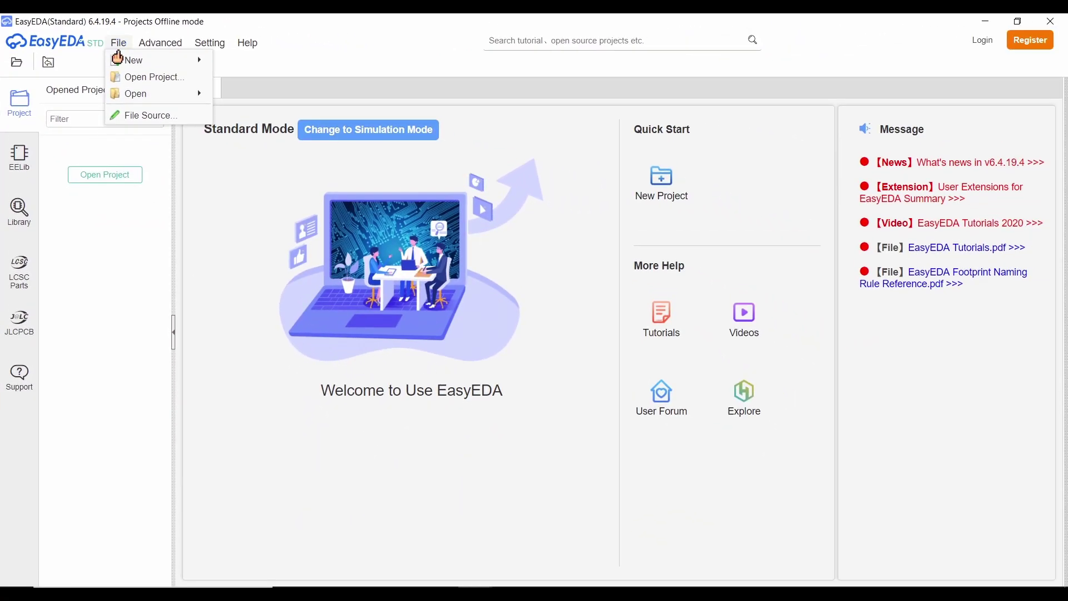
pyautogui.moveTo(120, 60)
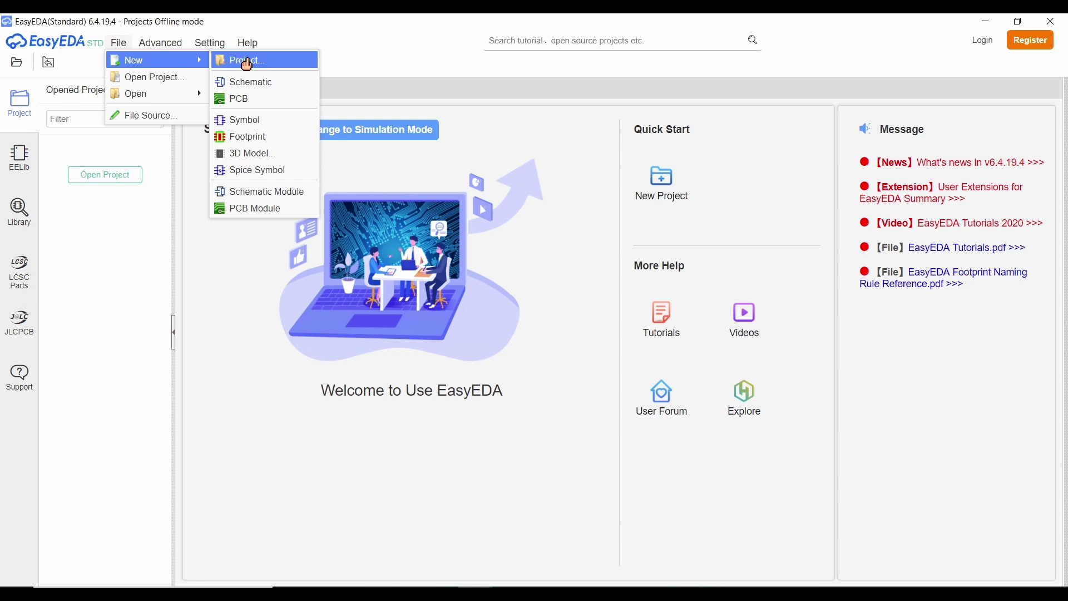
pyautogui.click(247, 62)
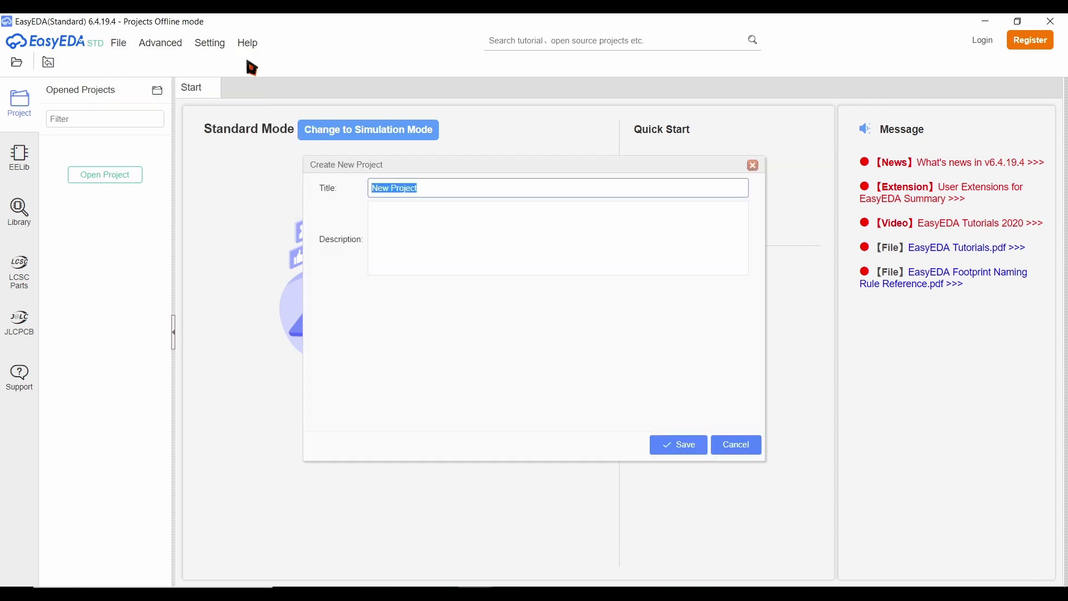
pyautogui.write('te')
pyautogui.click(696, 448)
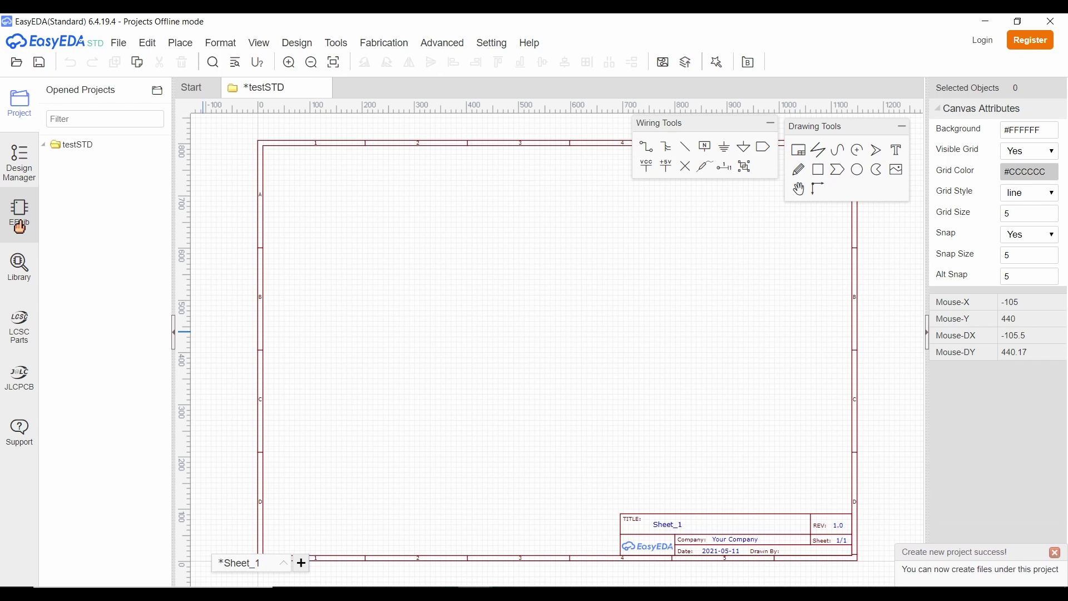
# - Place an LED-0603_R diode from the built-in parts near the middle of the sheet
pyautogui.click(20, 214)
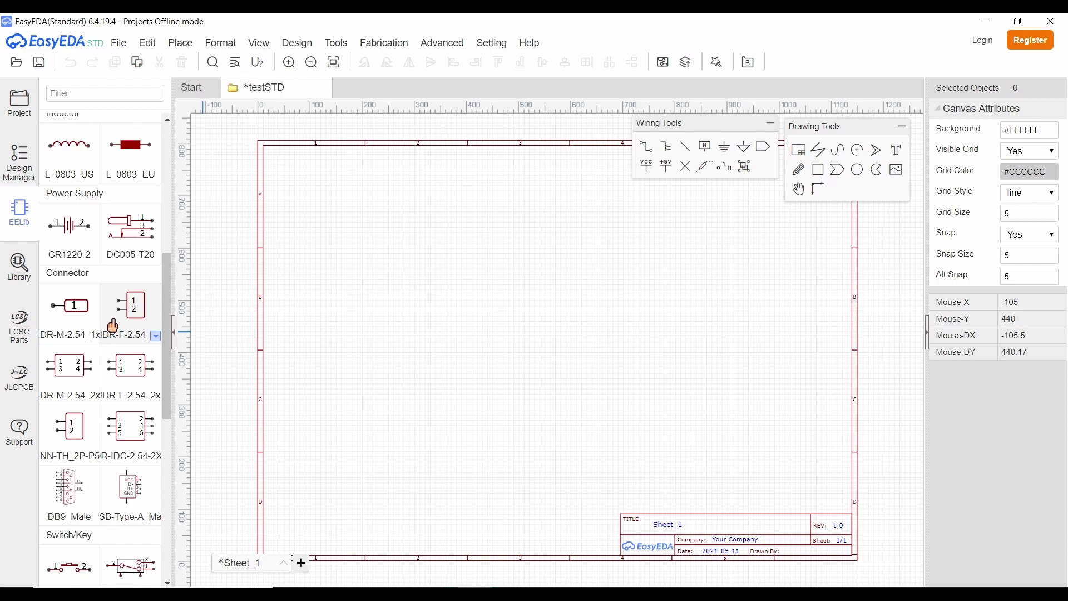
pyautogui.scroll(-4, 124, 373)
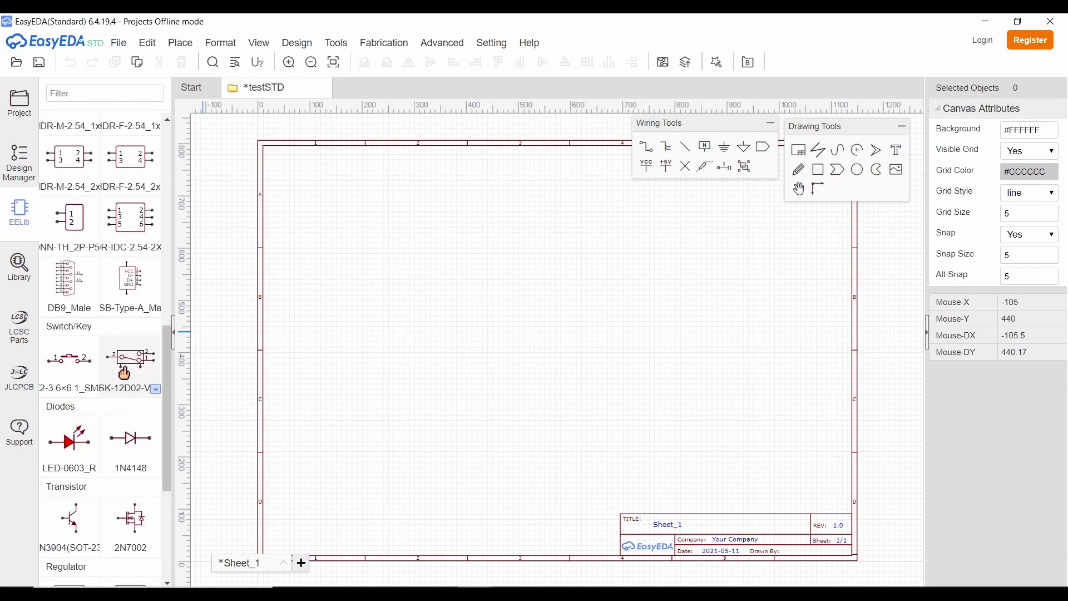
pyautogui.scroll(-1, 124, 373)
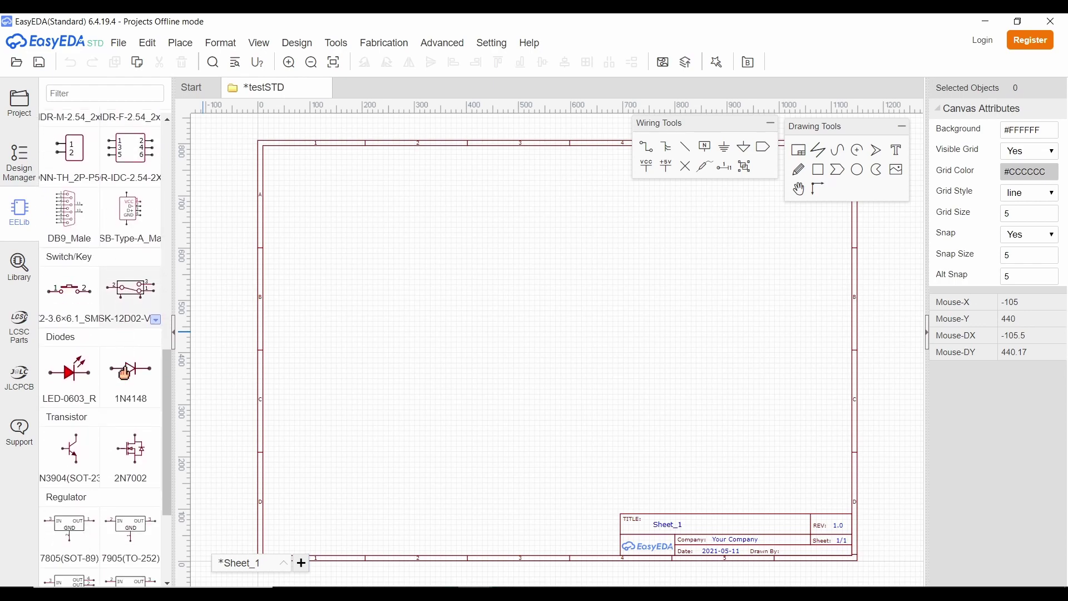
pyautogui.click(68, 389)
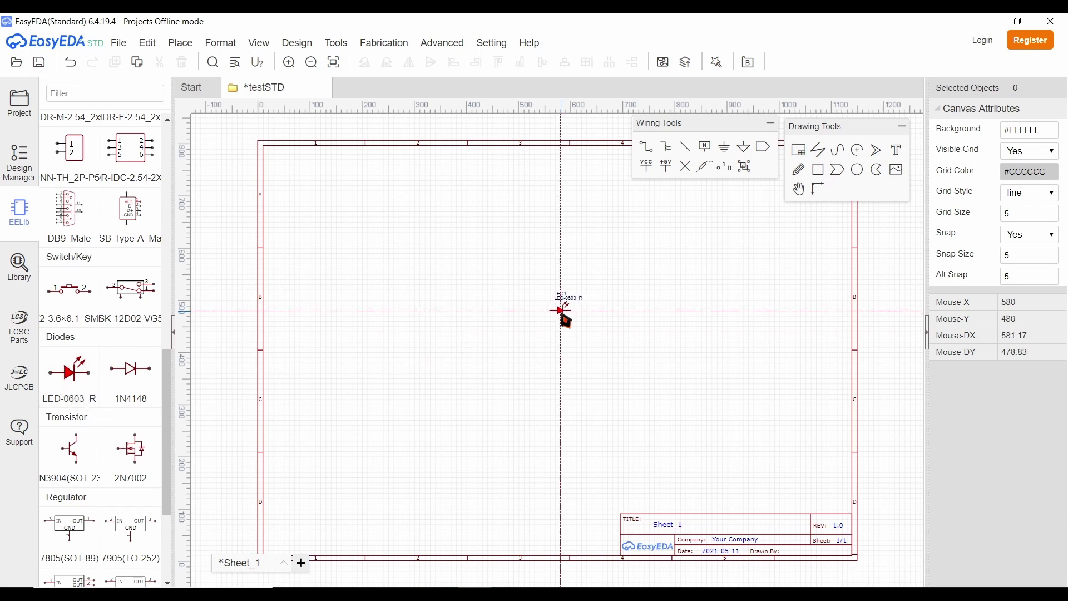
pyautogui.click(561, 311)
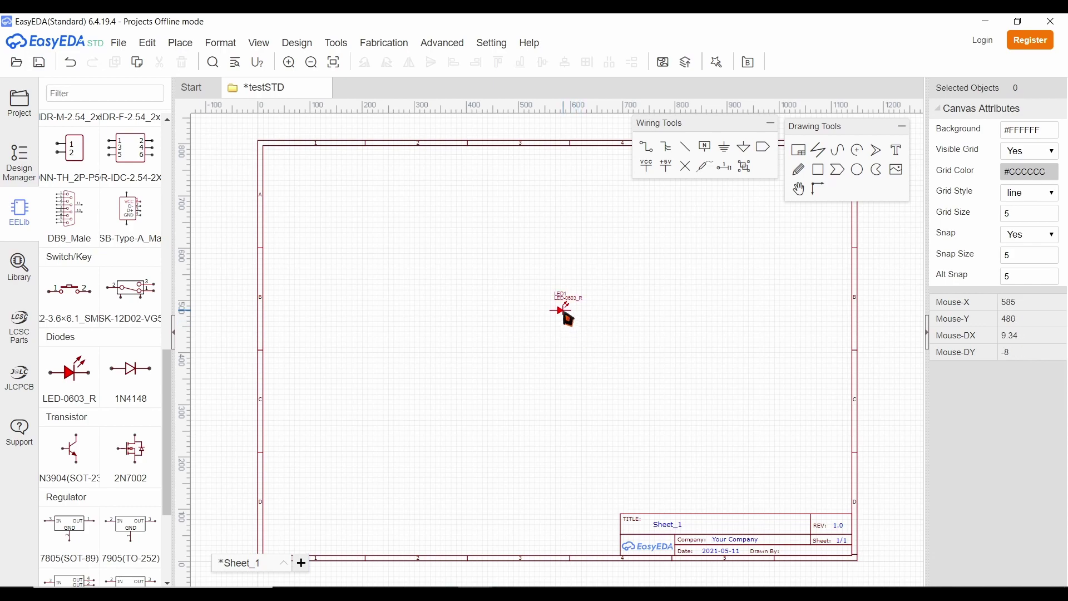
# - Rotate the placed LED by three quarter turns so that it points downward
pyautogui.click(567, 318)
pyautogui.scroll(5, 567, 319)
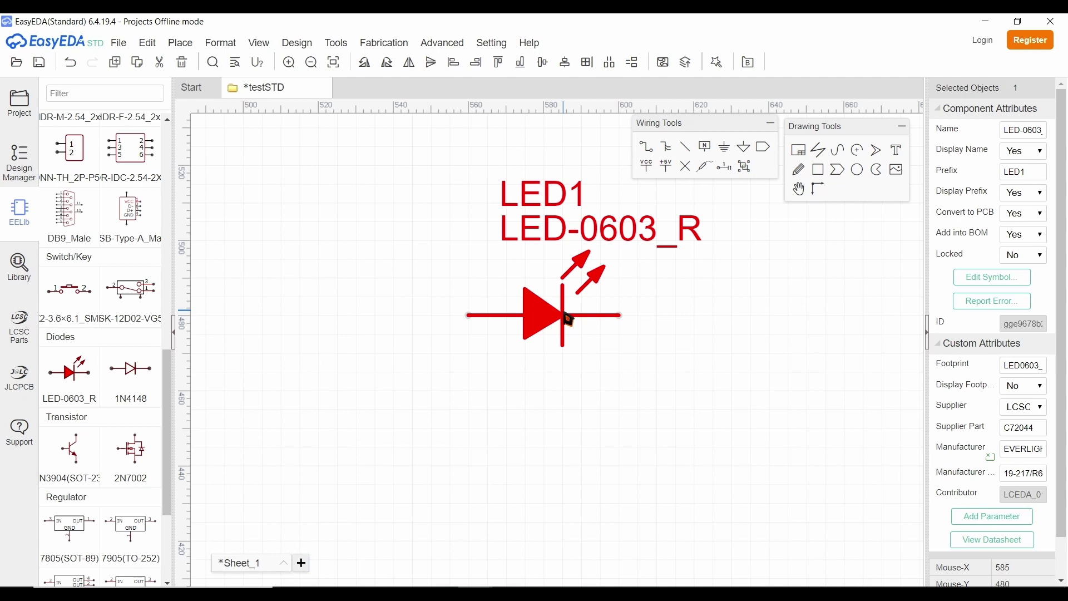
pyautogui.press('space')
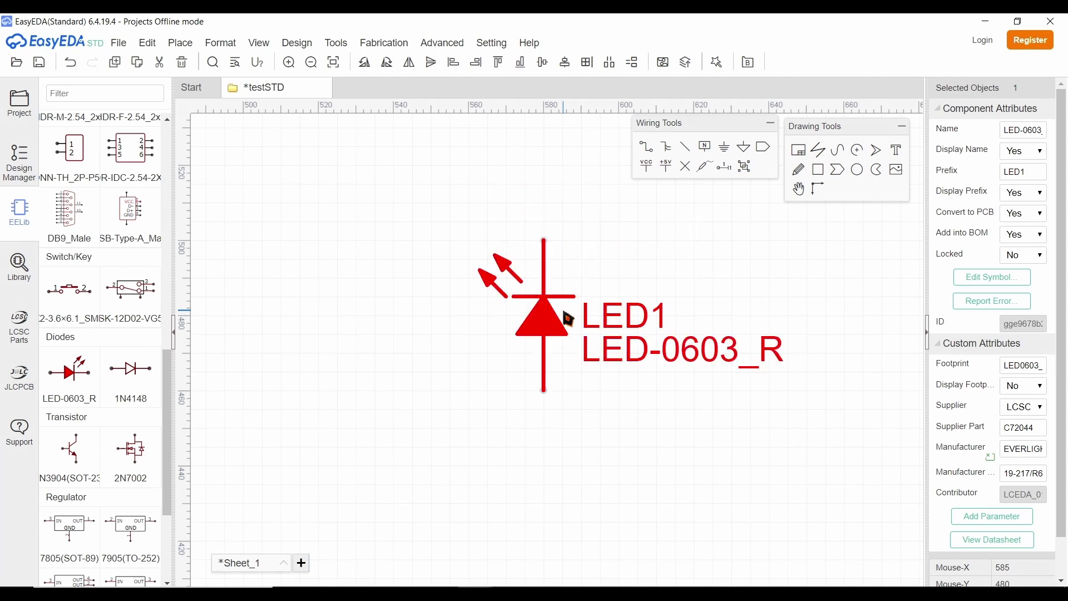
pyautogui.press('space')
pyautogui.press('space')
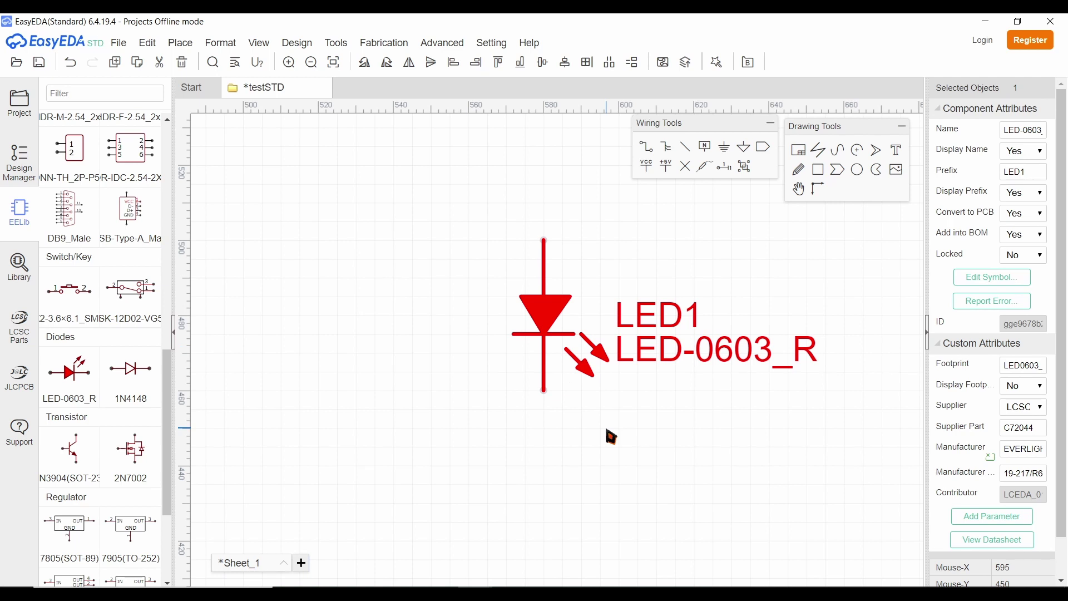
# - Search the component library for "battery"
pyautogui.click(17, 277)
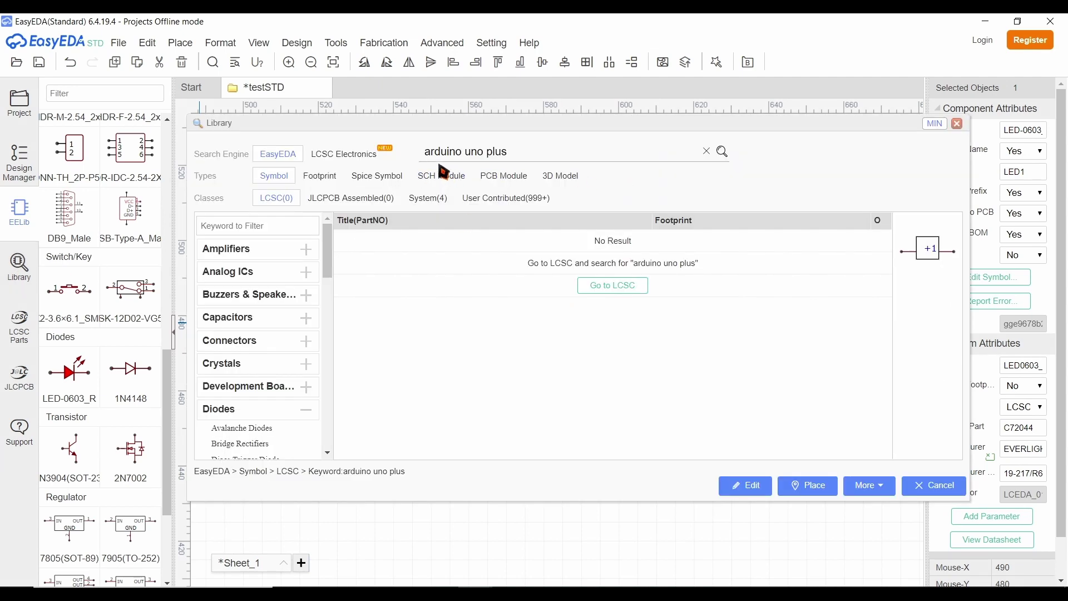
pyautogui.click(533, 150)
pyautogui.click(533, 151)
pyautogui.tripleClick(487, 151)
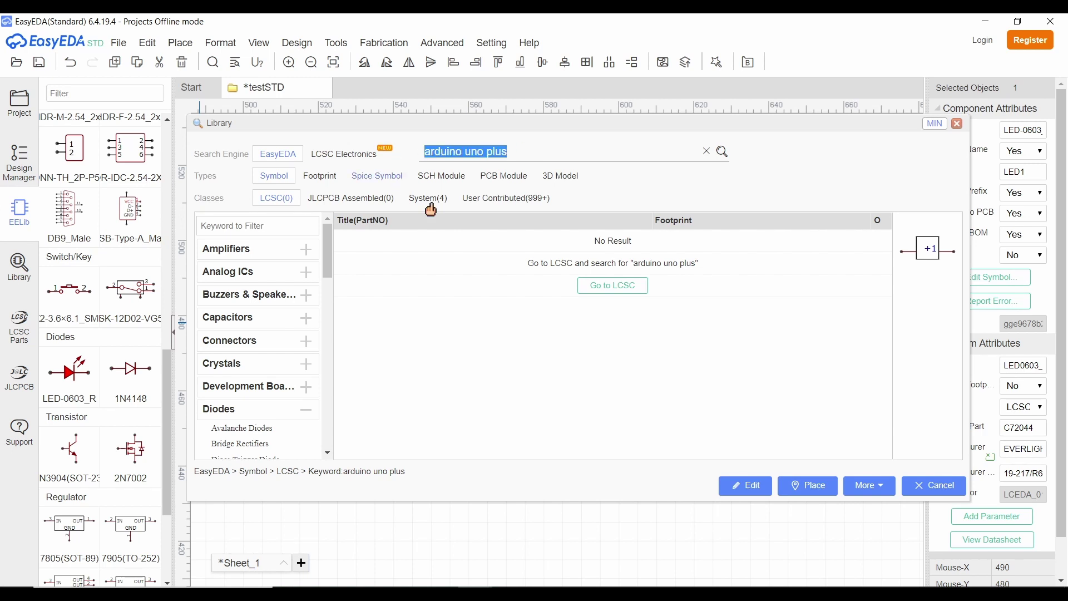
pyautogui.write('battery')
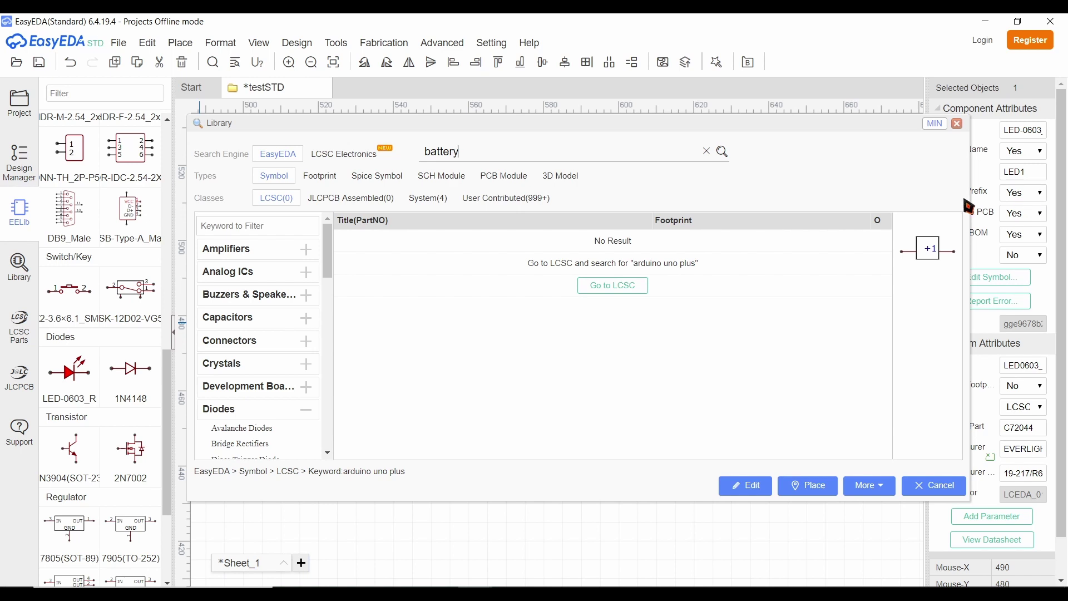
pyautogui.click(719, 153)
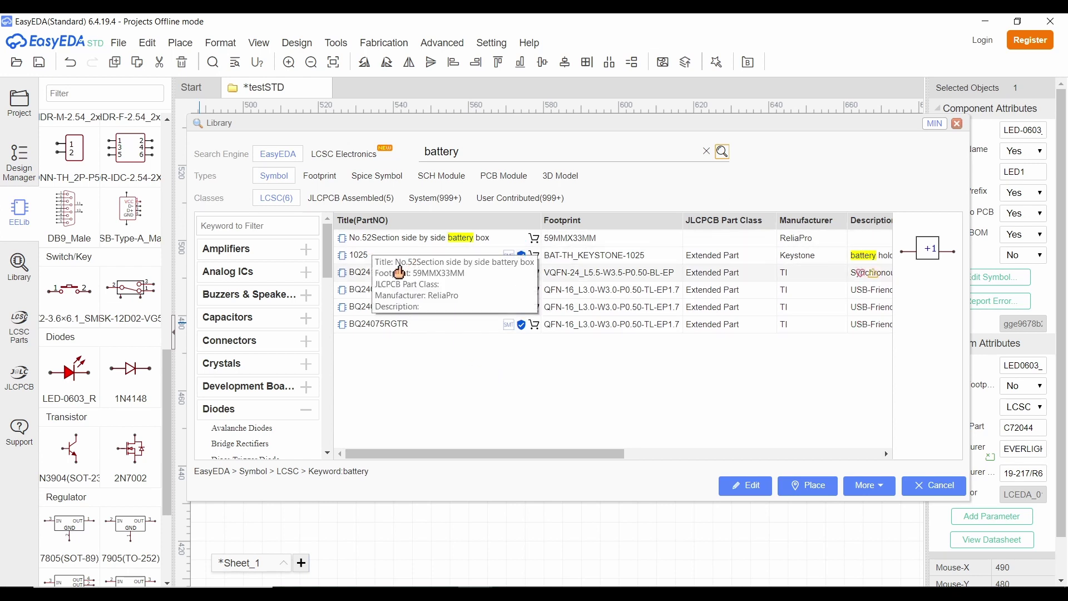
# - Compare the previews of the battery search results, including the side by side battery box, 1025, BQ24133RGYR and BQ24074RGTR
pyautogui.click(369, 245)
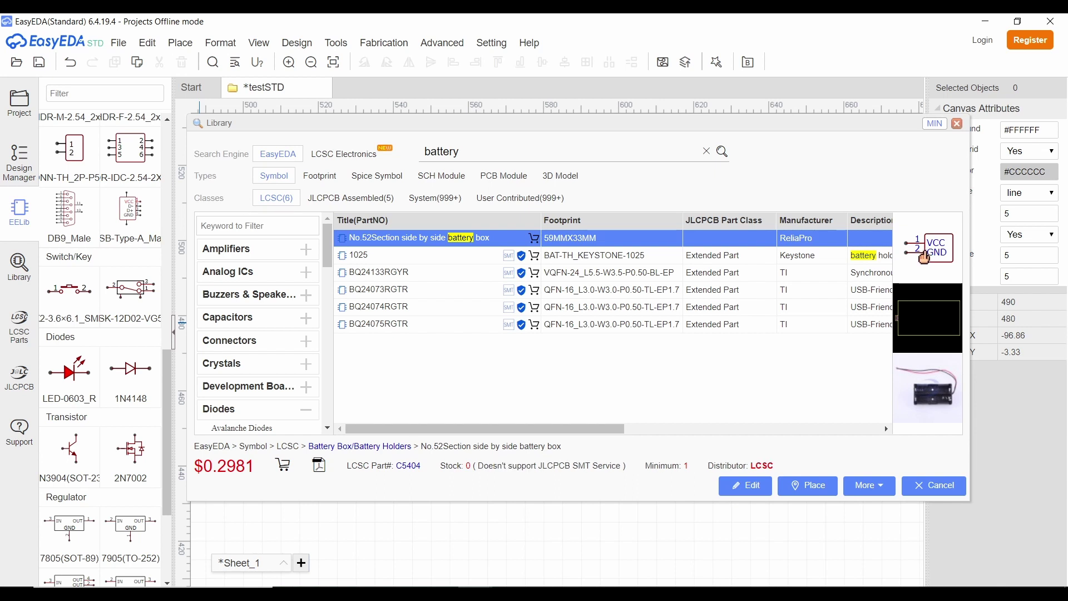
pyautogui.click(364, 257)
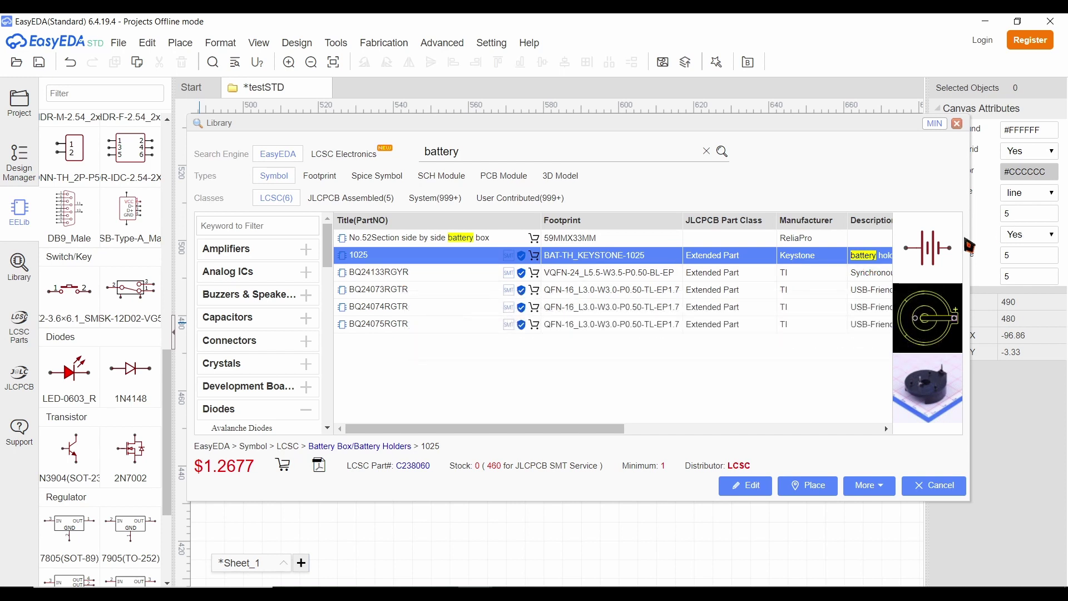
pyautogui.click(412, 274)
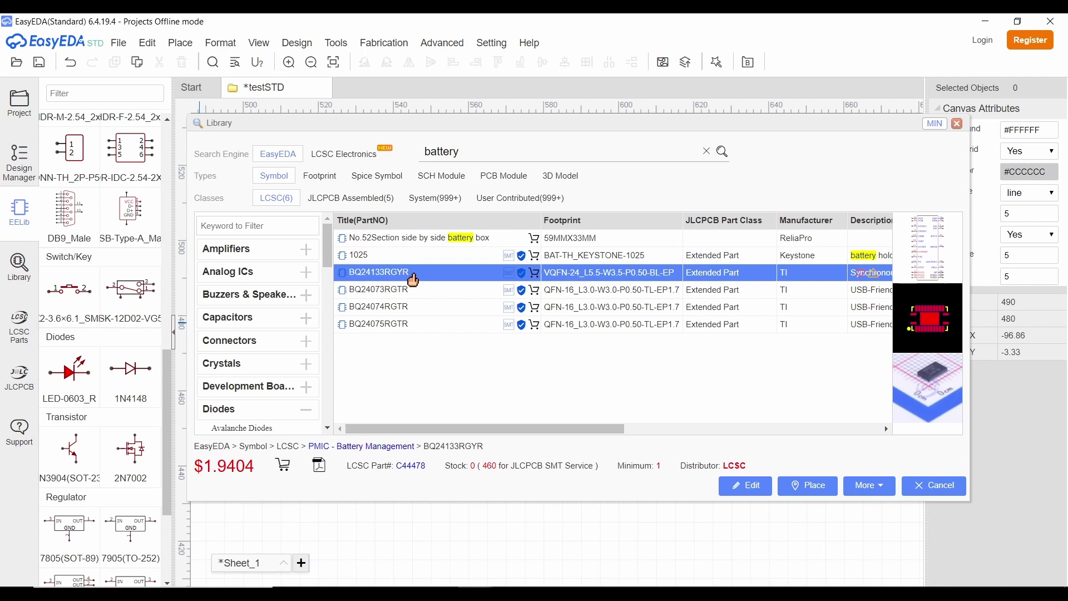
pyautogui.moveTo(365, 297)
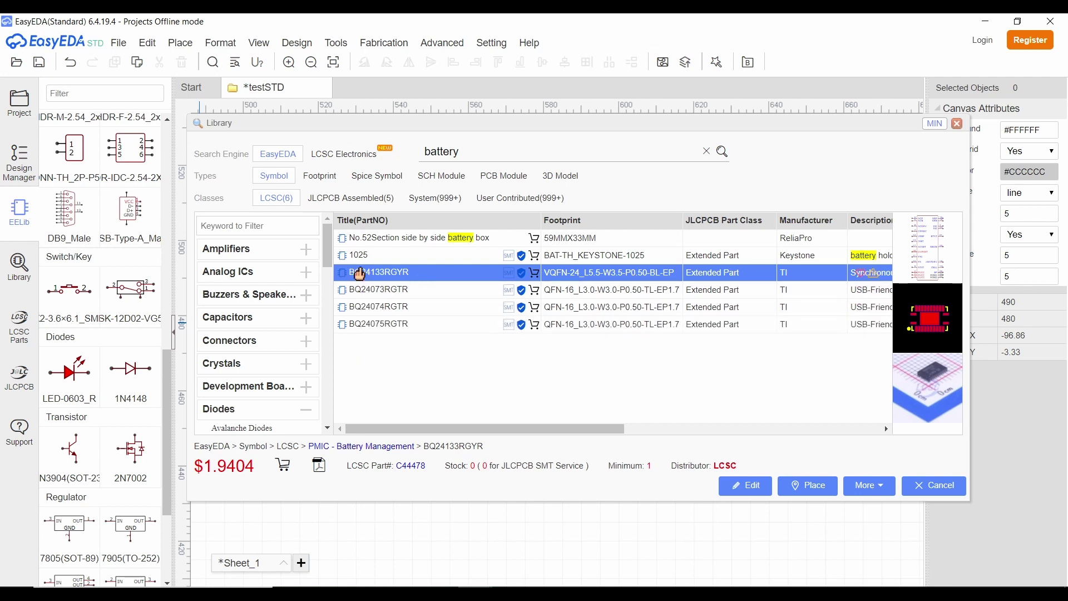
pyautogui.click(364, 315)
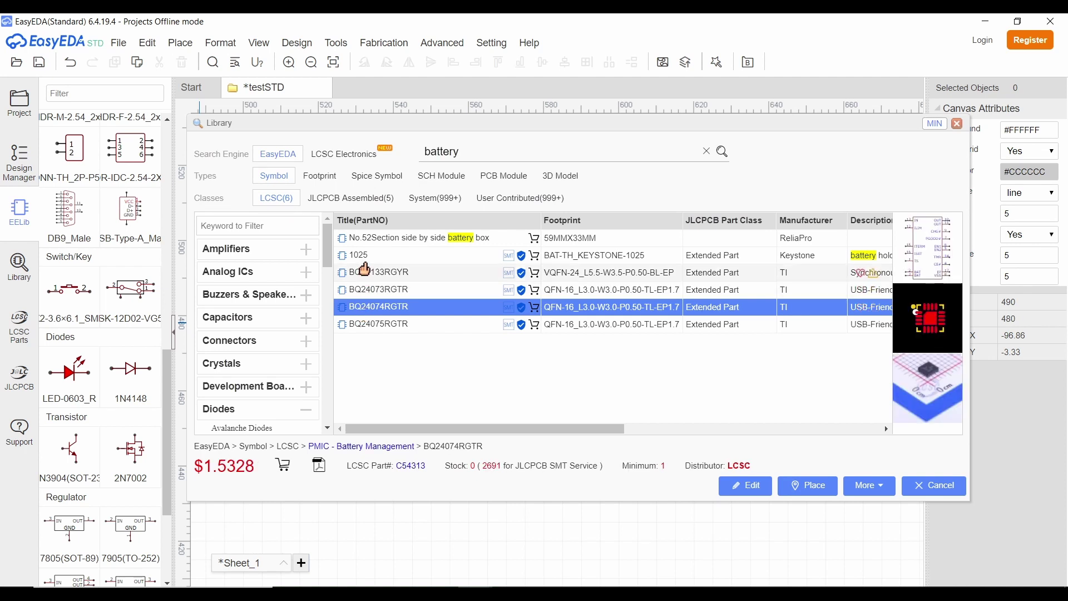
# - Place one 1025 battery holder on the sheet, to the lower right of the LED
pyautogui.click(365, 259)
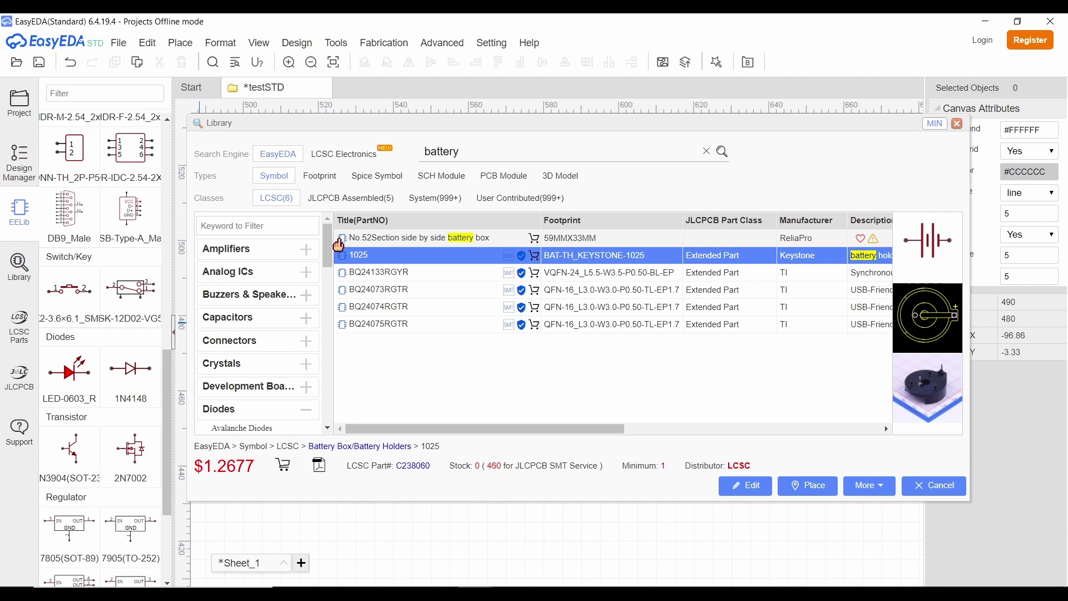
pyautogui.click(814, 496)
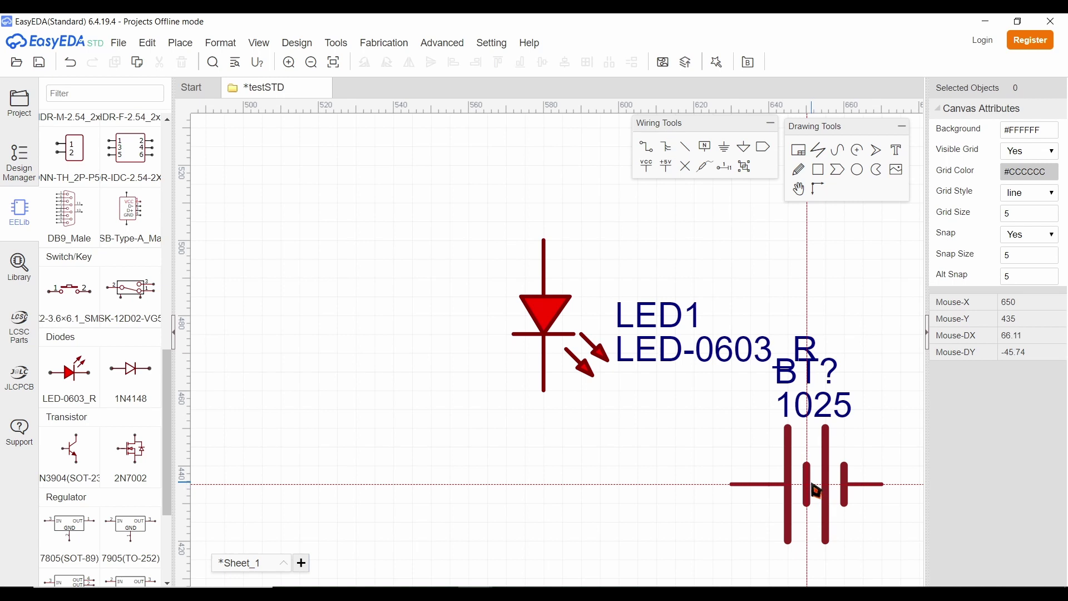
pyautogui.click(850, 491)
pyautogui.press('Escape')
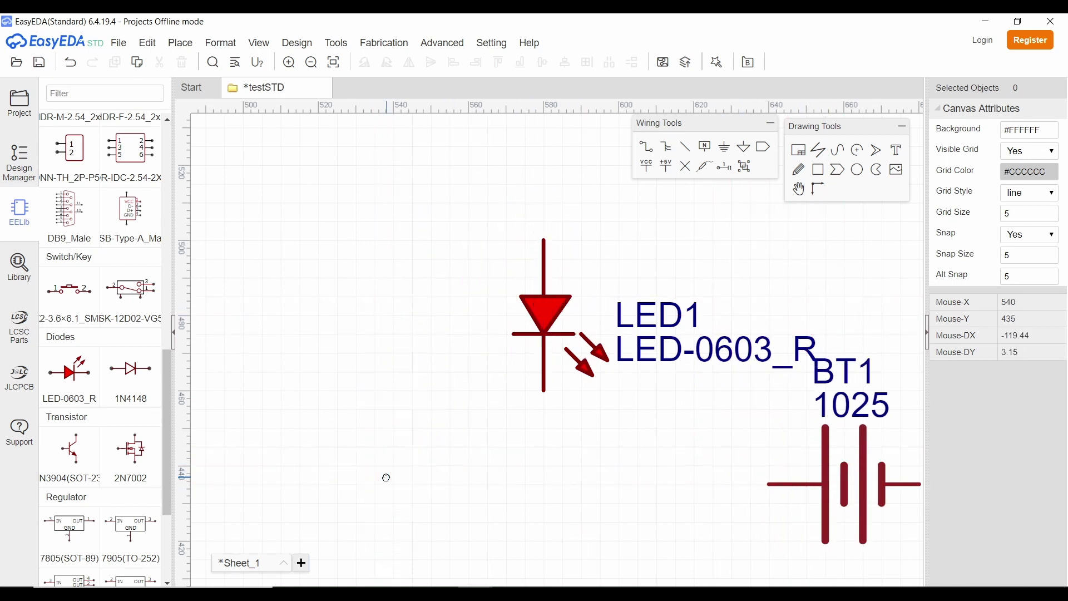
# - Move the LED farther left on the sheet and bring the battery up beside it
pyautogui.click(575, 342)
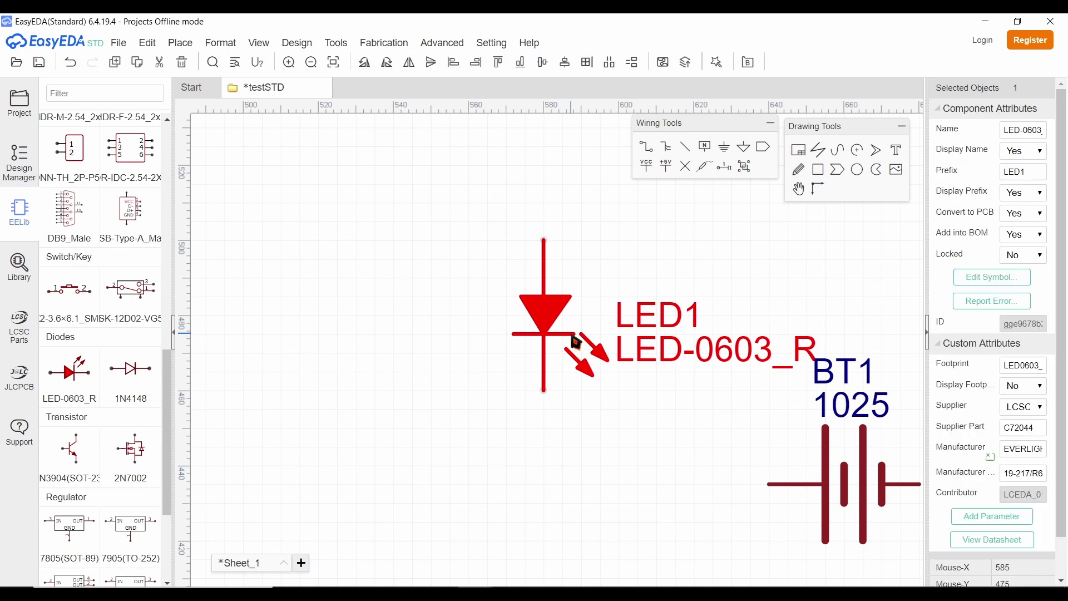
pyautogui.moveTo(545, 306); pyautogui.dragTo(300, 305)
pyautogui.click(841, 494)
pyautogui.moveTo(841, 494); pyautogui.dragTo(728, 347)
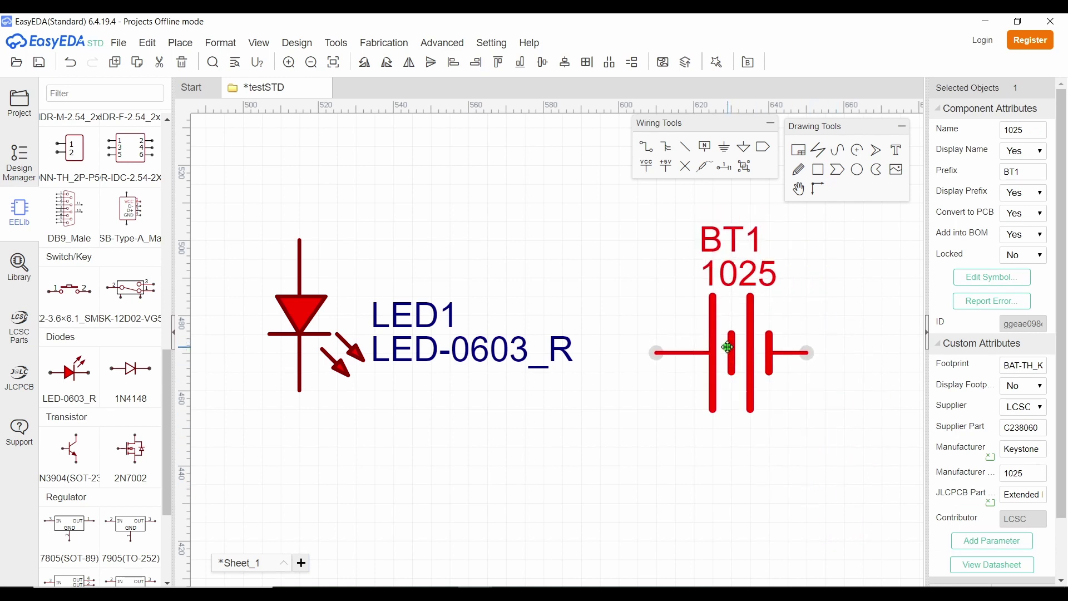
# - Rotate the battery by three quarter turns to stand vertically and align its terminals level with the LED's pins
pyautogui.press('space')
pyautogui.press('space')
pyautogui.press('space')
pyautogui.moveTo(732, 355); pyautogui.dragTo(675, 317)
# - Place one horizontal R_0603_US resistor with its left end on the LED's upper pin
pyautogui.moveTo(167, 438); pyautogui.dragTo(169, 200)
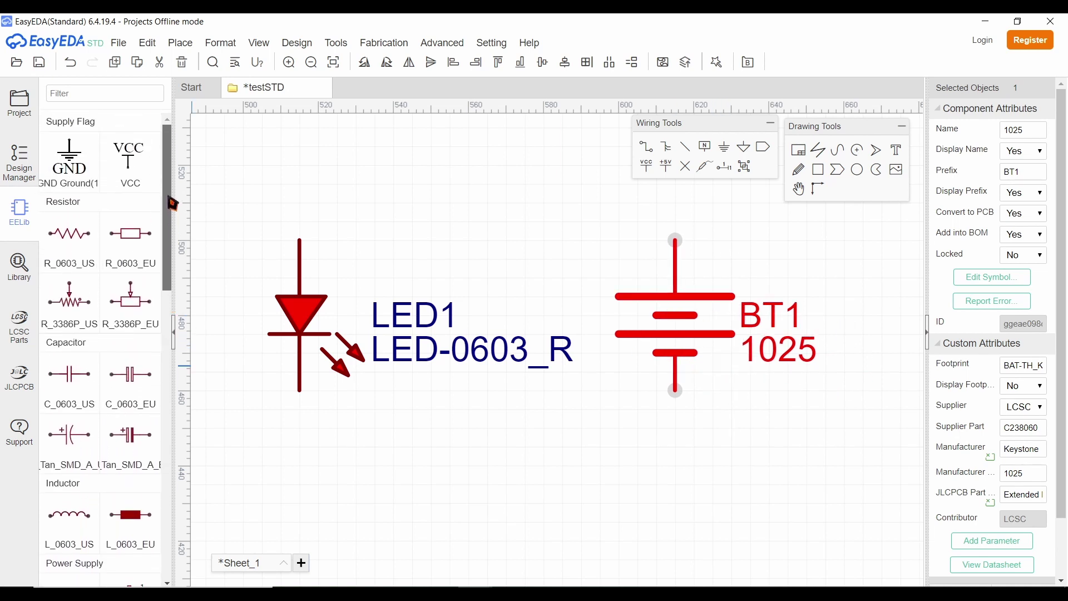
pyautogui.click(68, 236)
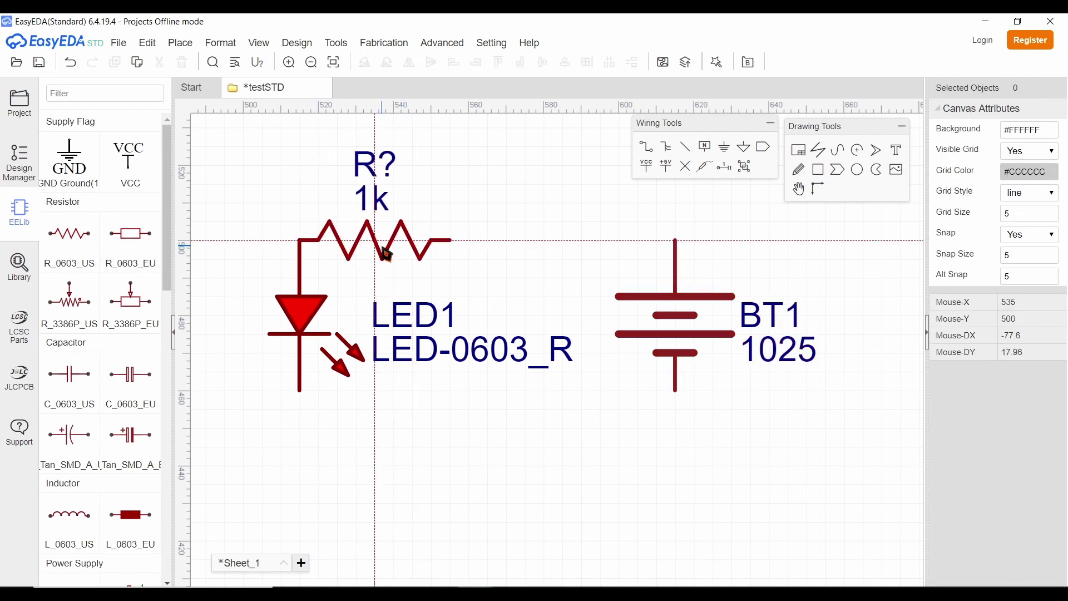
pyautogui.click(386, 254)
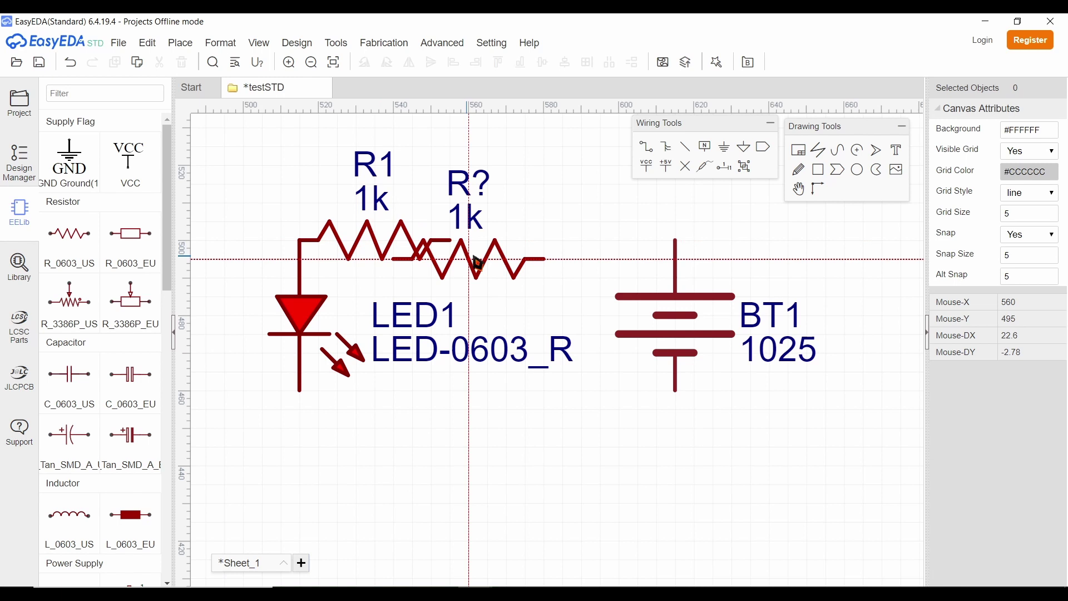
pyautogui.press('Escape')
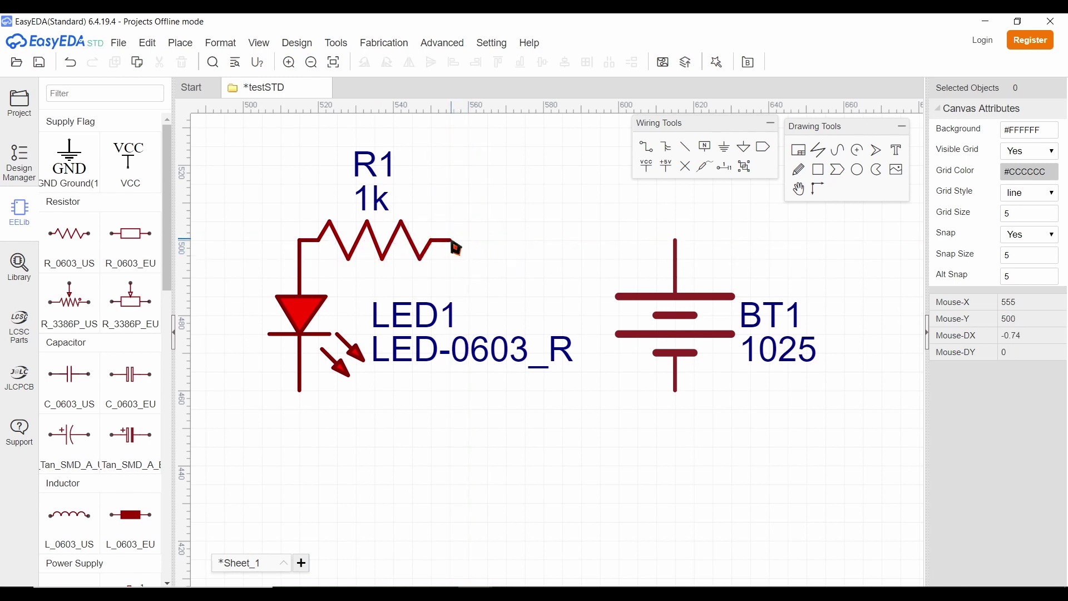
# - Wire the resistor's free end to the battery's upper terminal
pyautogui.click(452, 241)
pyautogui.click(675, 241)
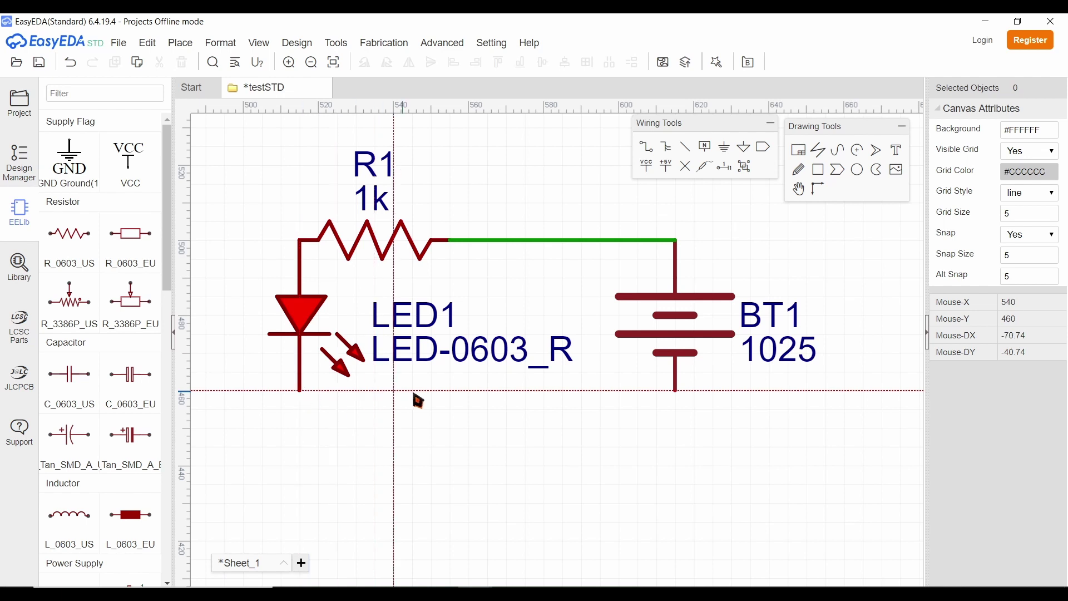
pyautogui.press('Escape')
# - Wire the LED's lower pin to the battery's lower terminal to close the circuit
pyautogui.press('w')
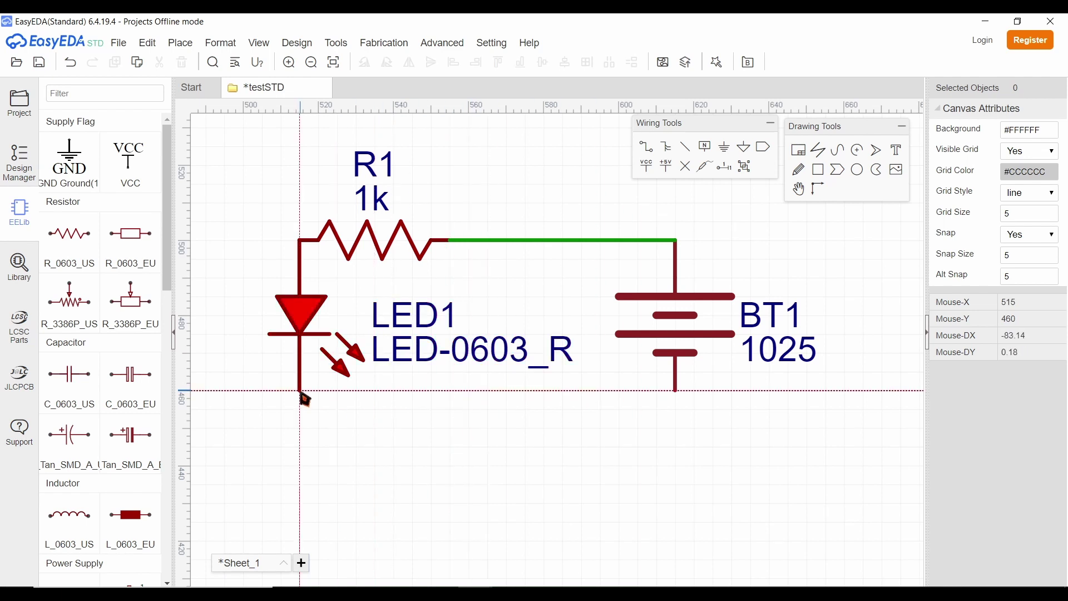
pyautogui.click(301, 390)
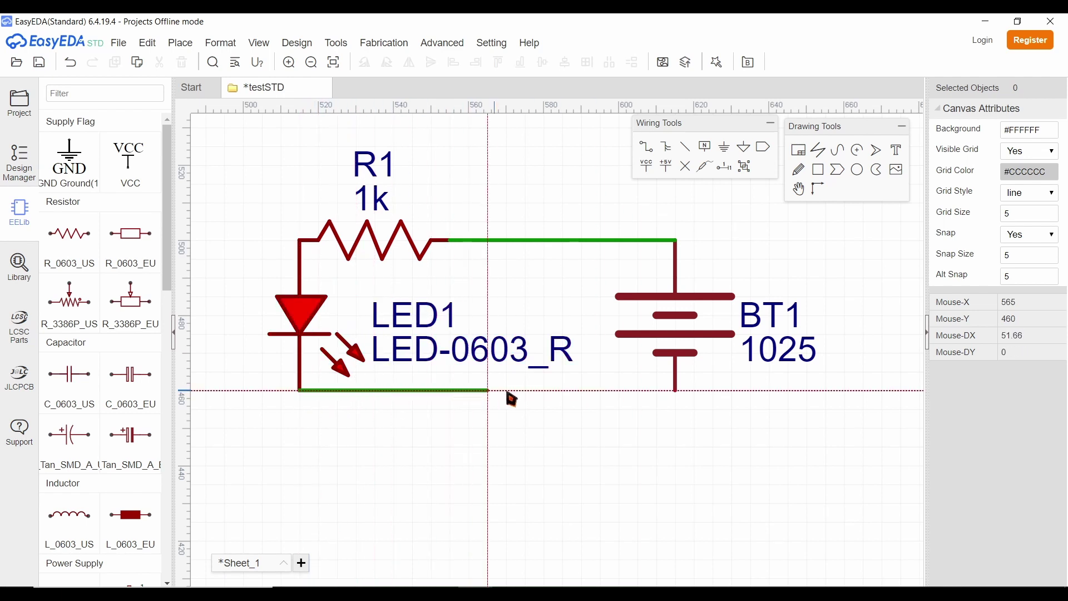
pyautogui.click(677, 392)
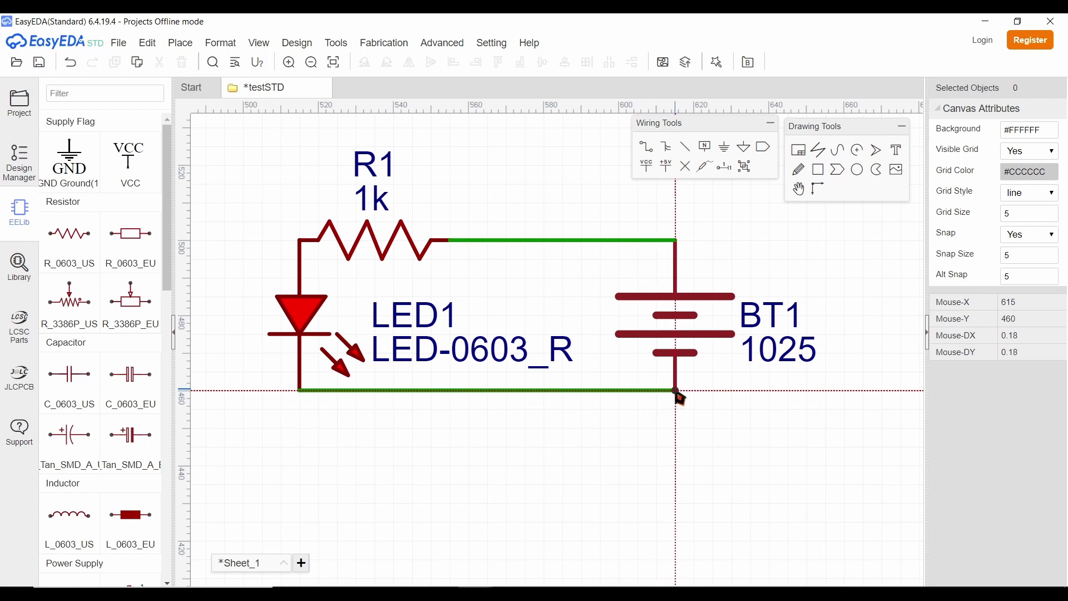
pyautogui.press('Escape')
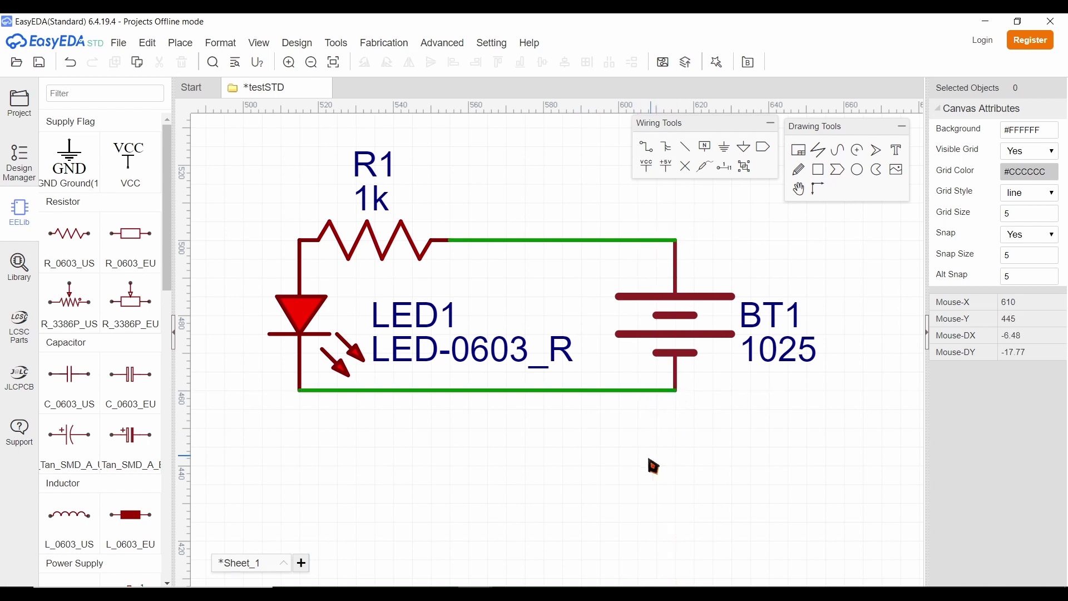
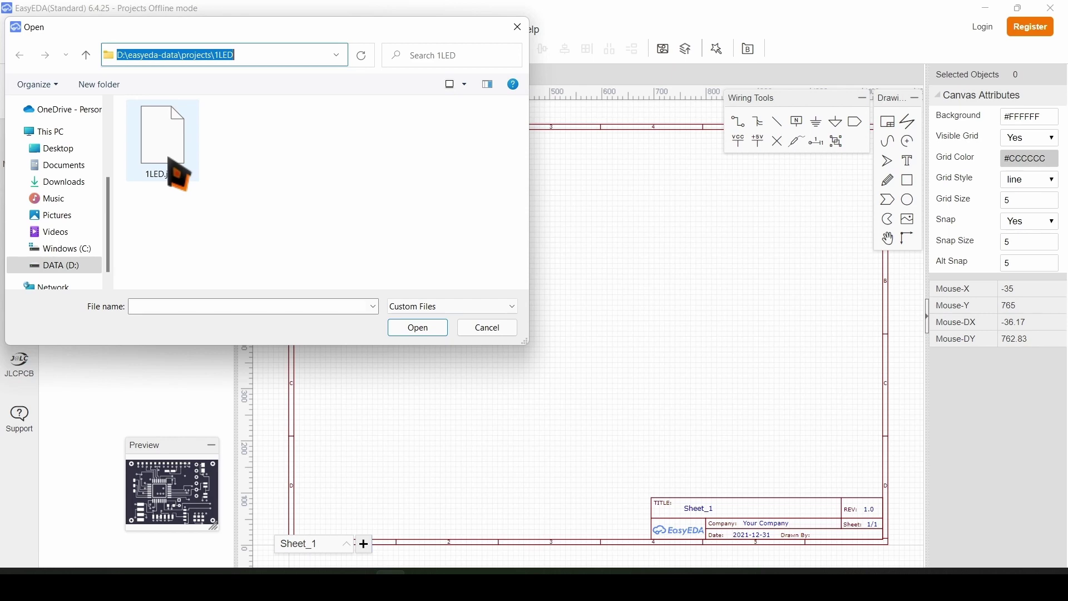
# - Open the EasyEDA file 1LED.json from the easyeda-data\projects\1LED folder
pyautogui.doubleClick(163, 142)
pyautogui.click(116, 29)
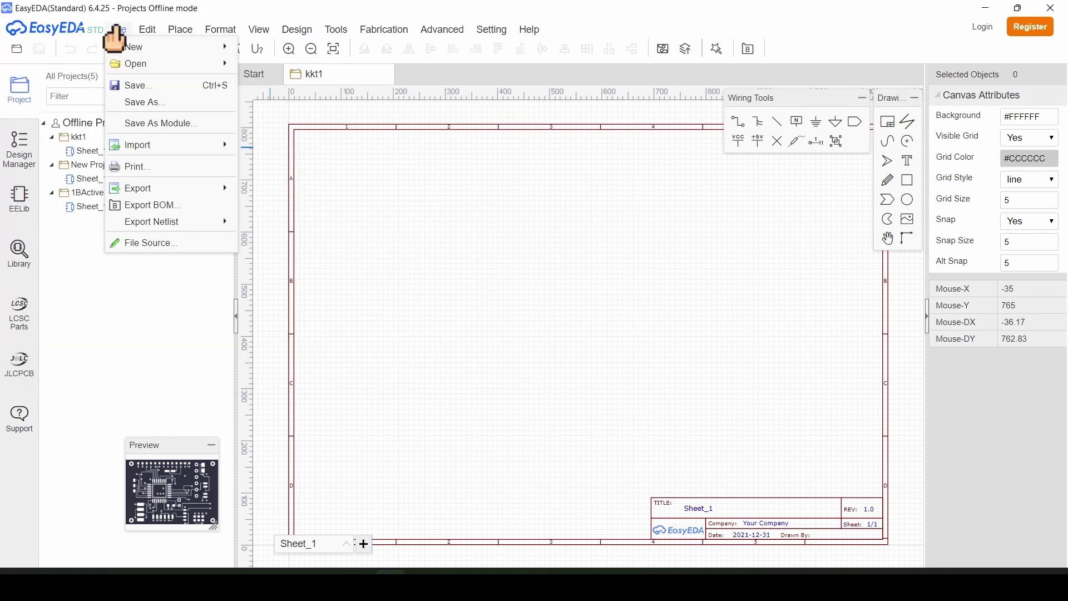
pyautogui.moveTo(127, 64)
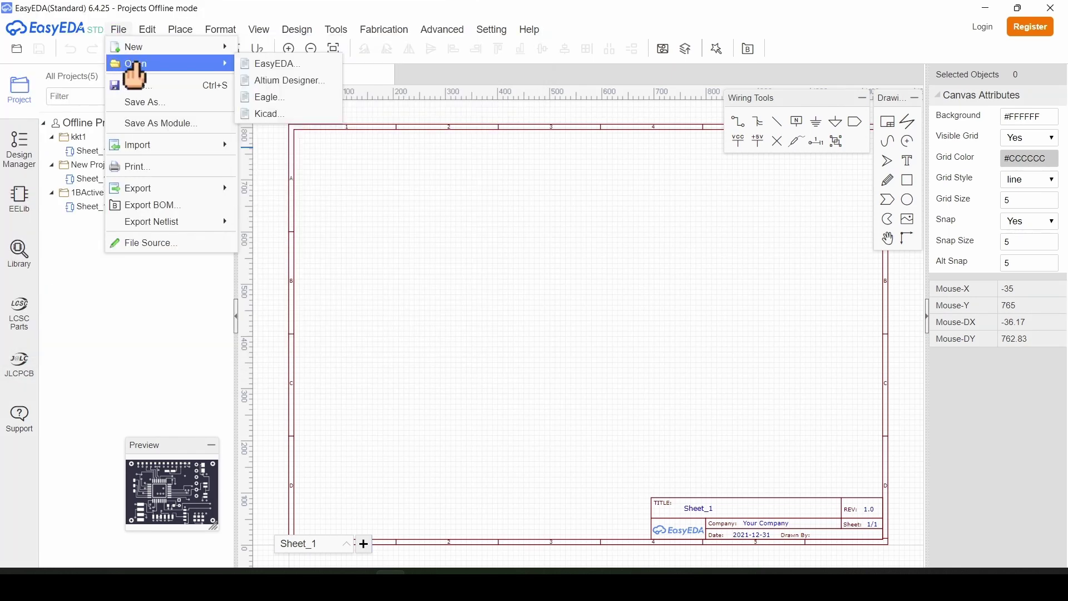
pyautogui.click(281, 66)
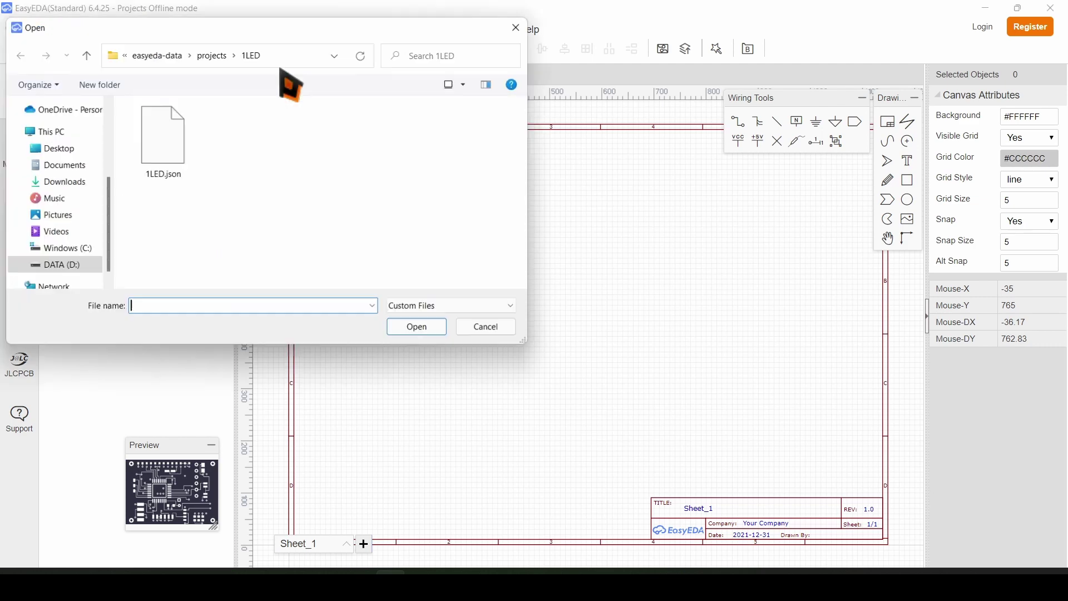
pyautogui.click(160, 159)
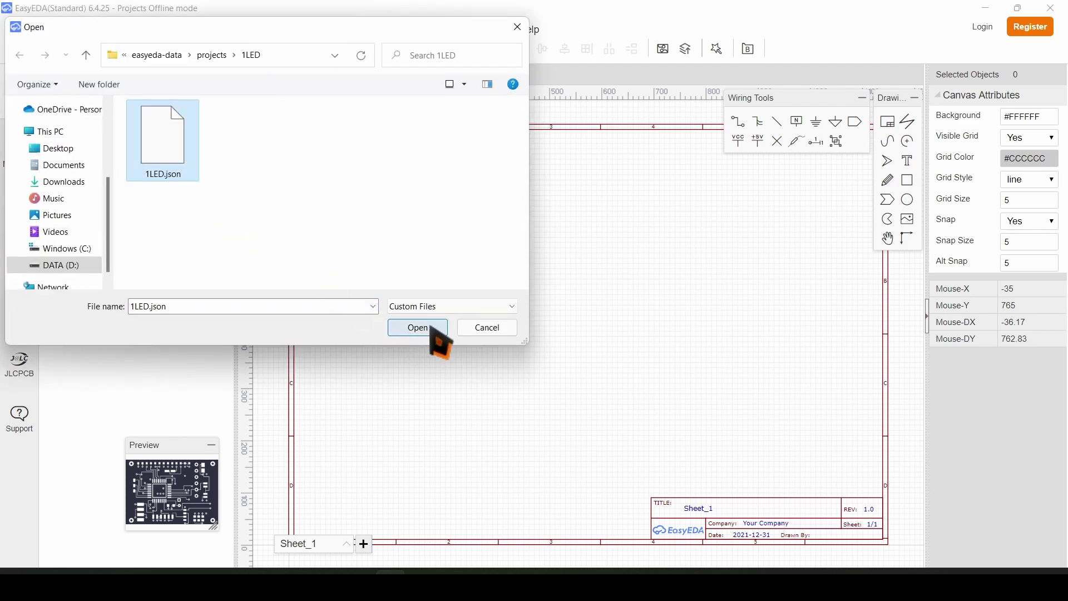